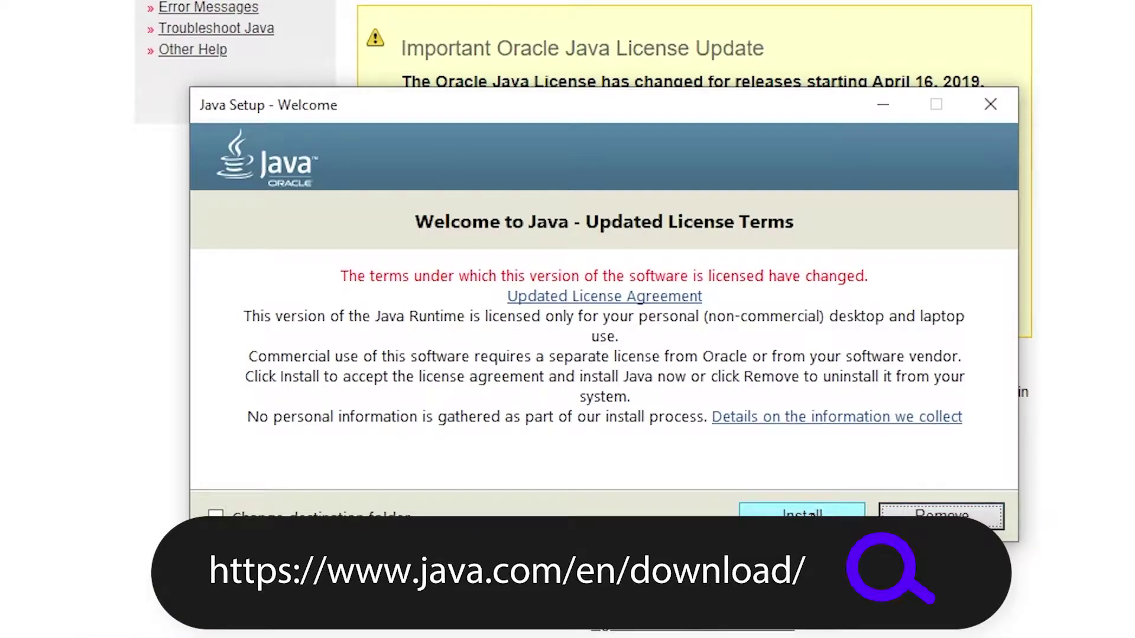
- Accept the licence and install Java from the Java Setup dialog
left_click(812, 514)
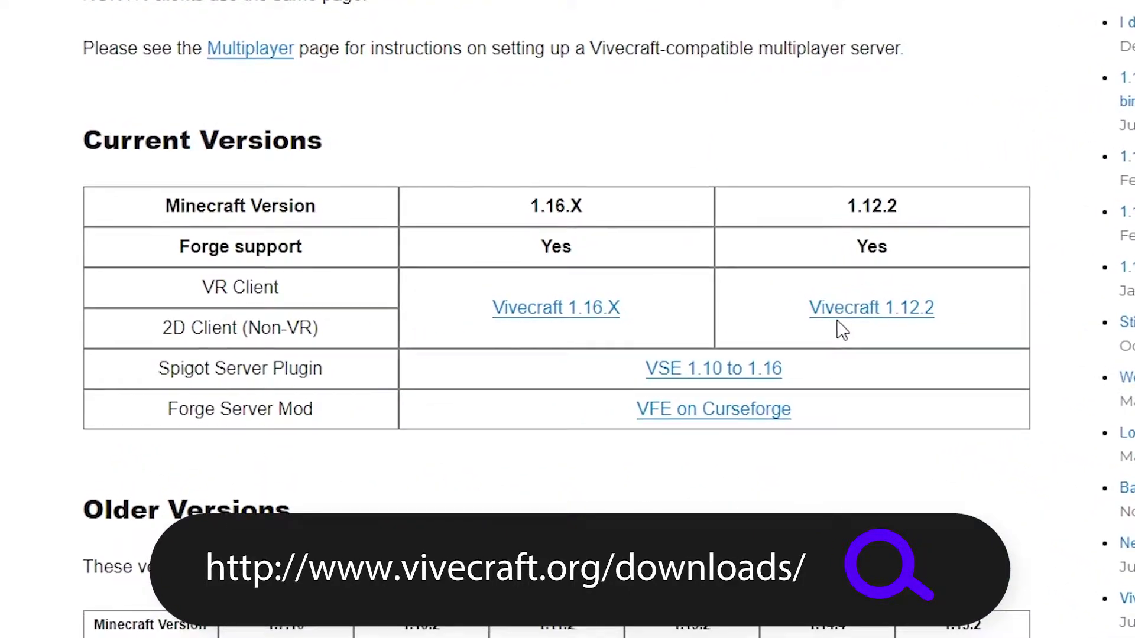
- Open the Vivecraft 1.12.2 release to download its installer
left_click(825, 305)
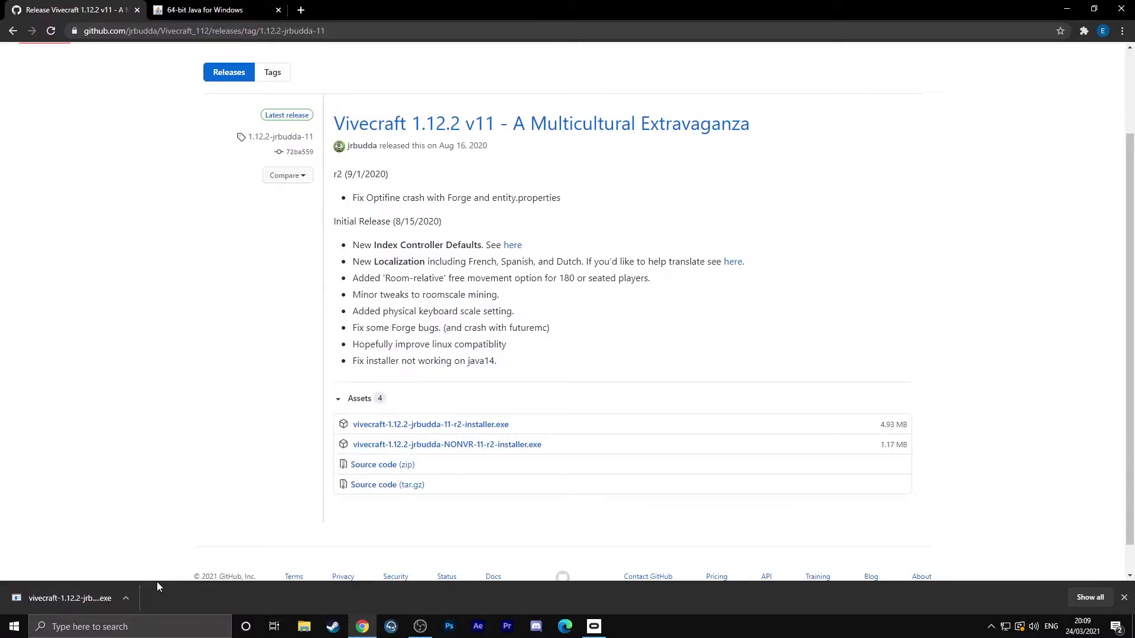
- Run the Vivecraft 1.12.2 installer with 8 GB profile RAM and start installing with Forge
left_click(126, 598)
left_click(155, 526)
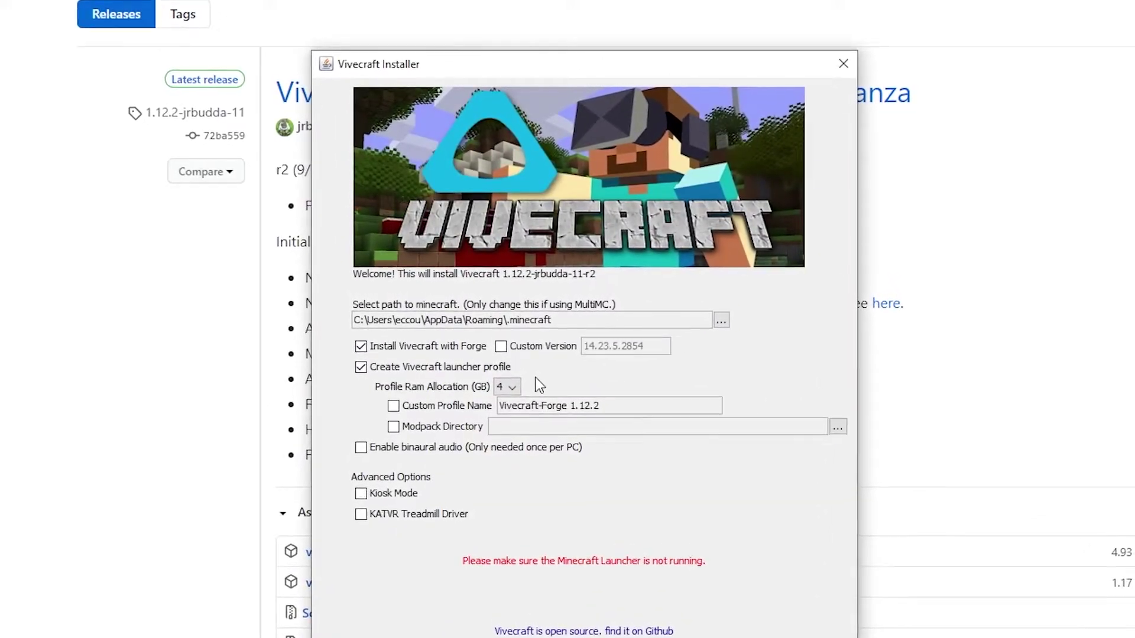
left_click(512, 388)
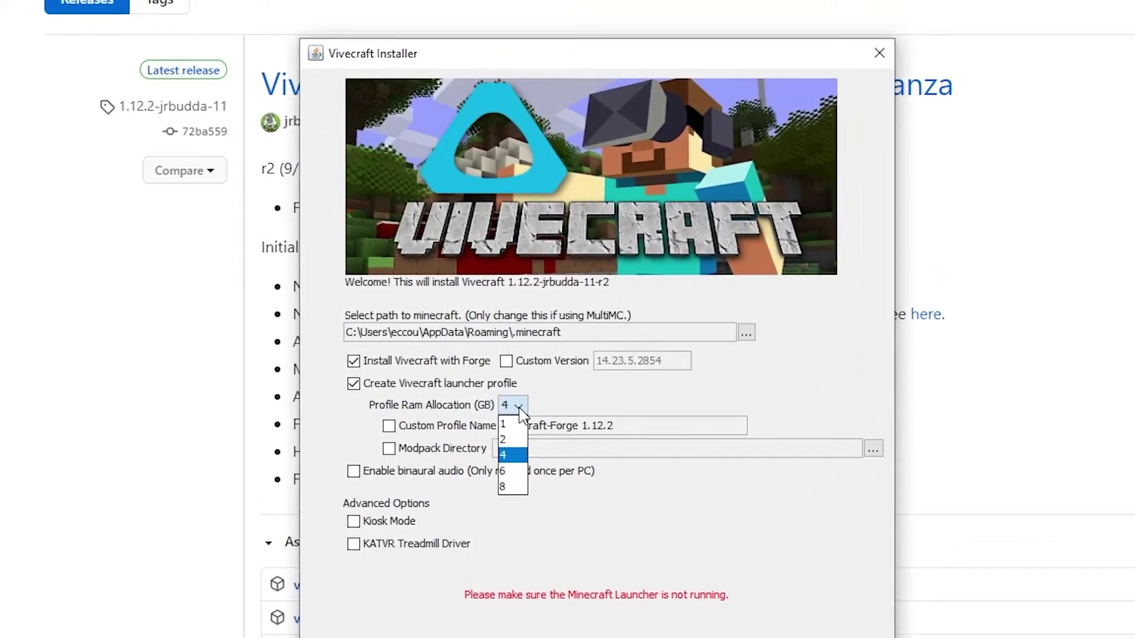
left_click(510, 487)
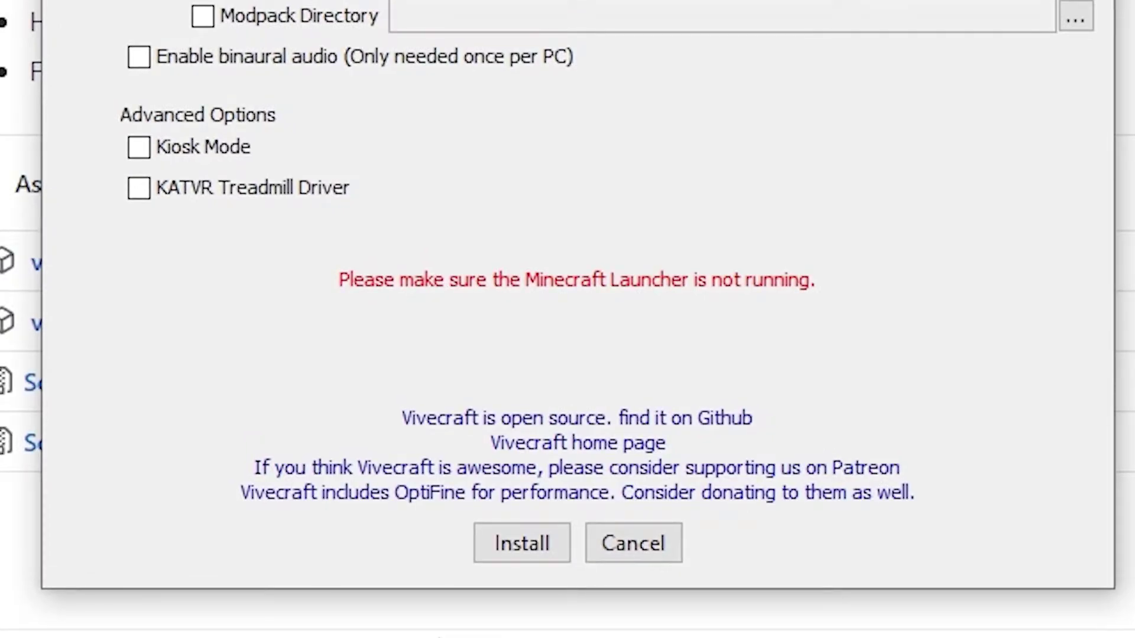
left_click(531, 557)
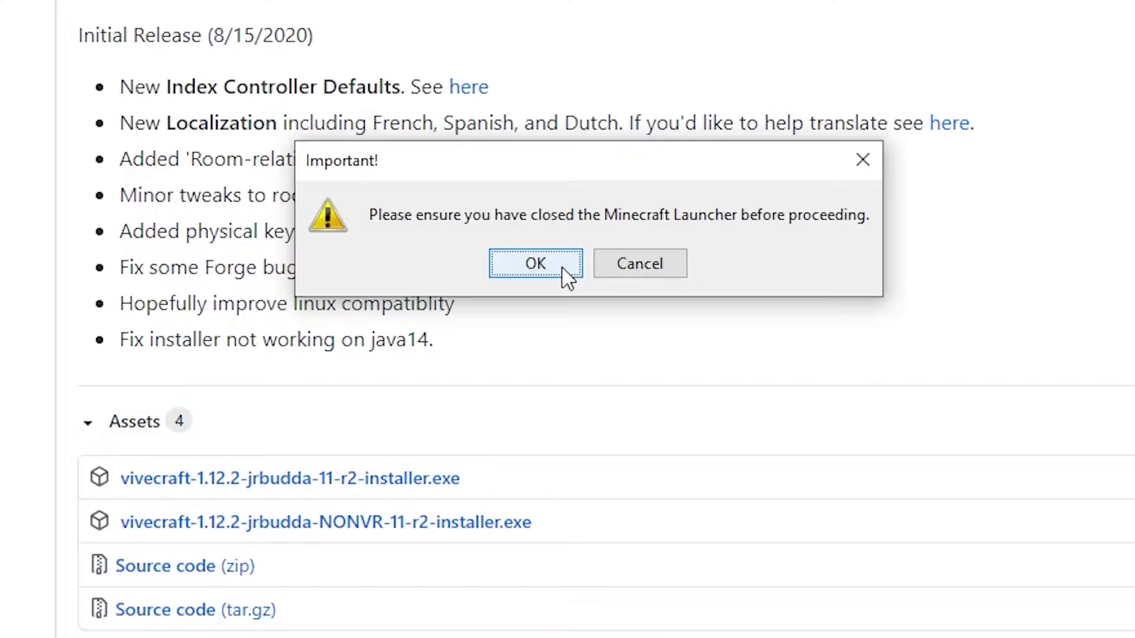
- Confirm the notices and install the Forge 1.12.2 client into the default .minecraft folder
left_click(549, 328)
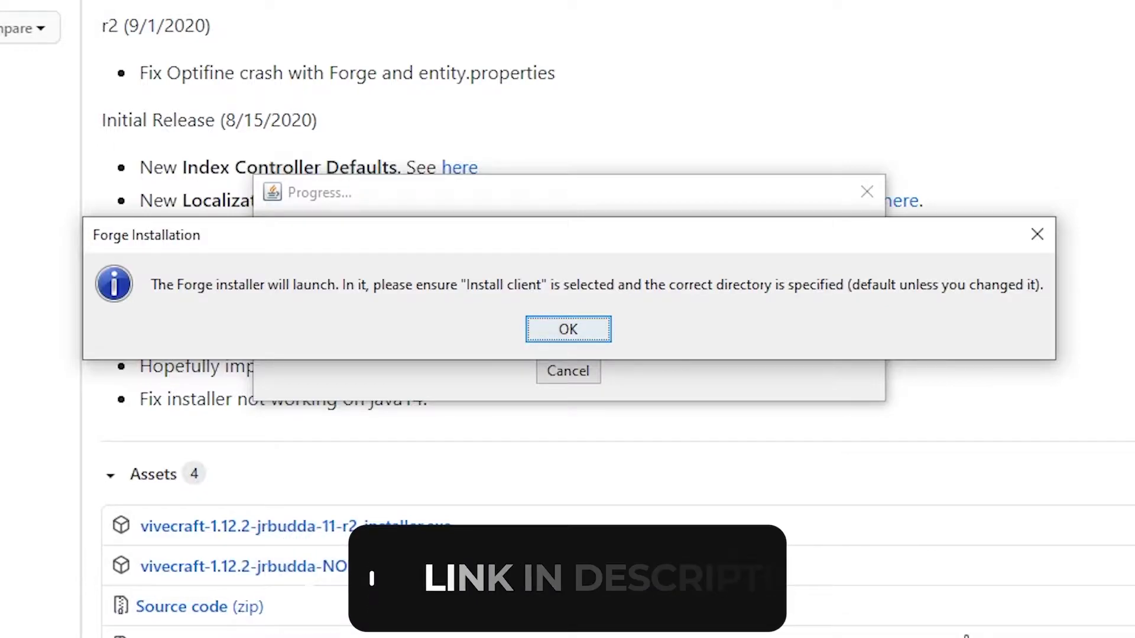
left_click(597, 336)
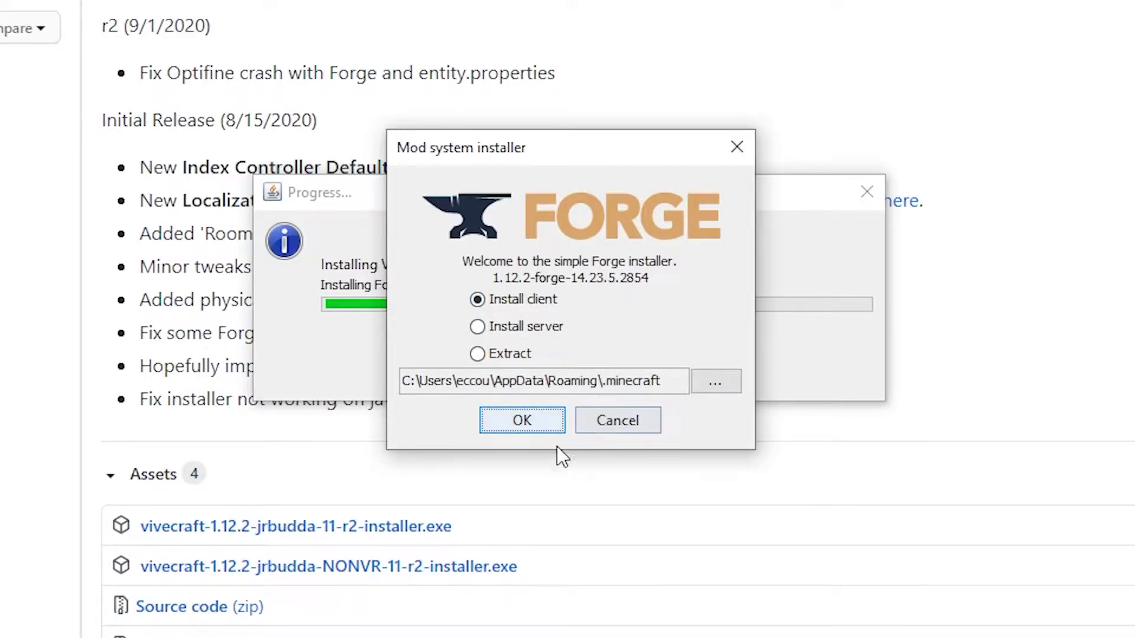
left_click(547, 420)
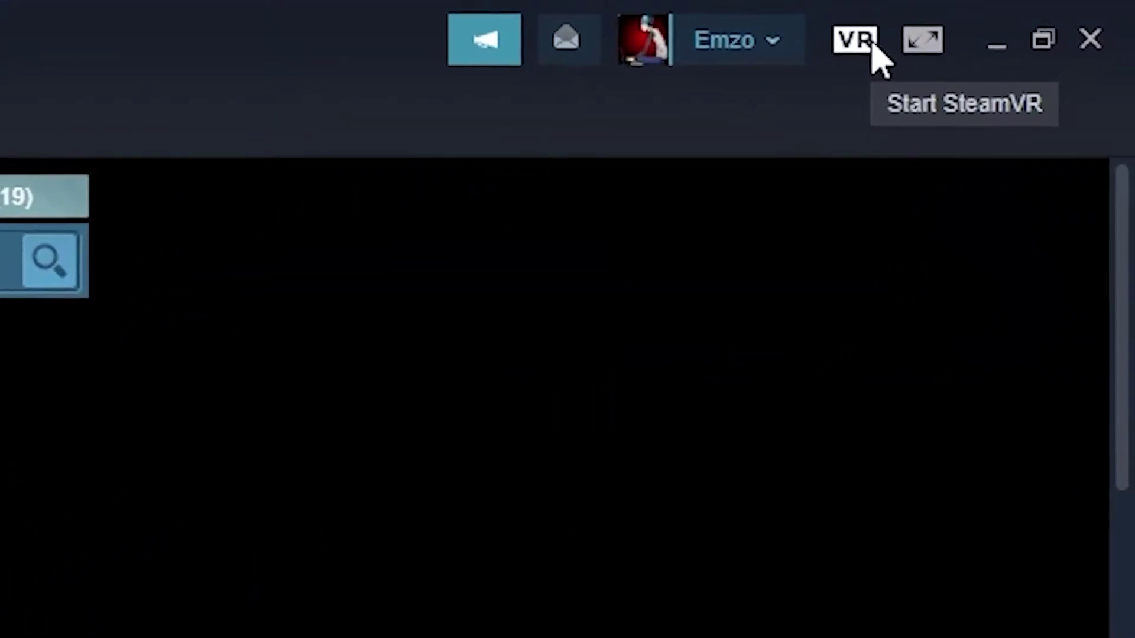
- Start SteamVR and select the Vivecraft-Forge 1.12.2 installation in the launcher
left_click(936, 33)
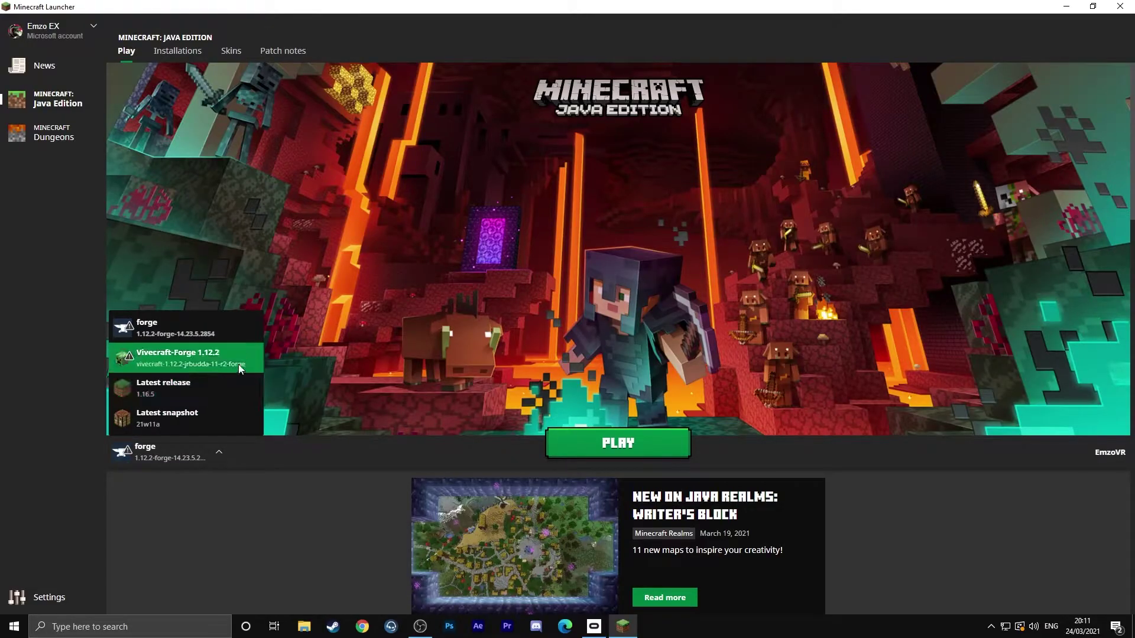
left_click(325, 571)
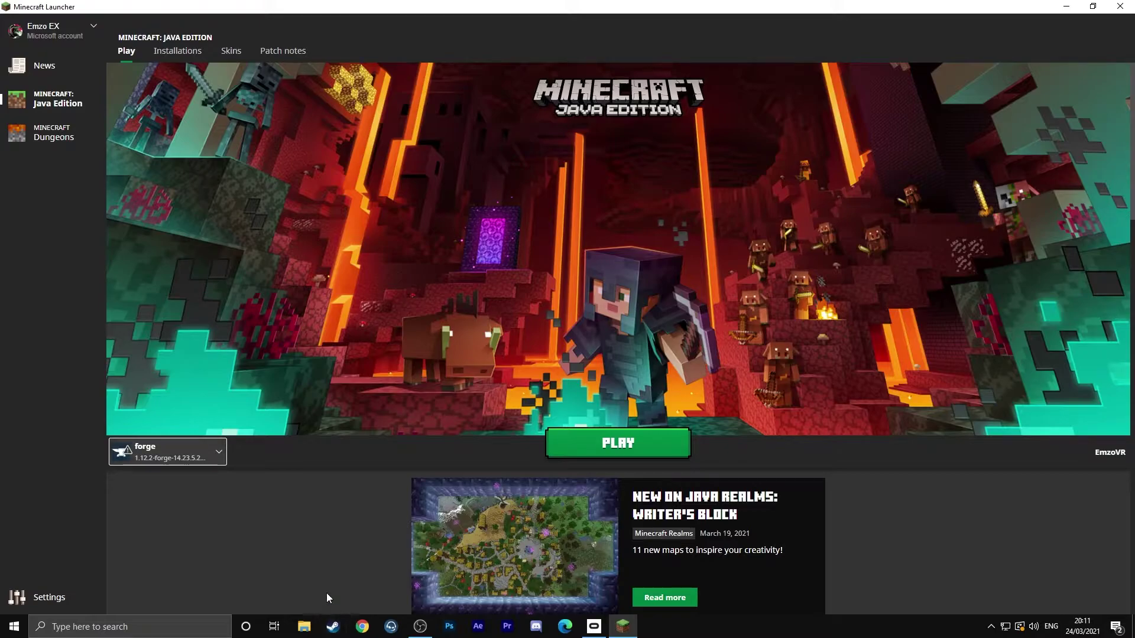
left_click(221, 452)
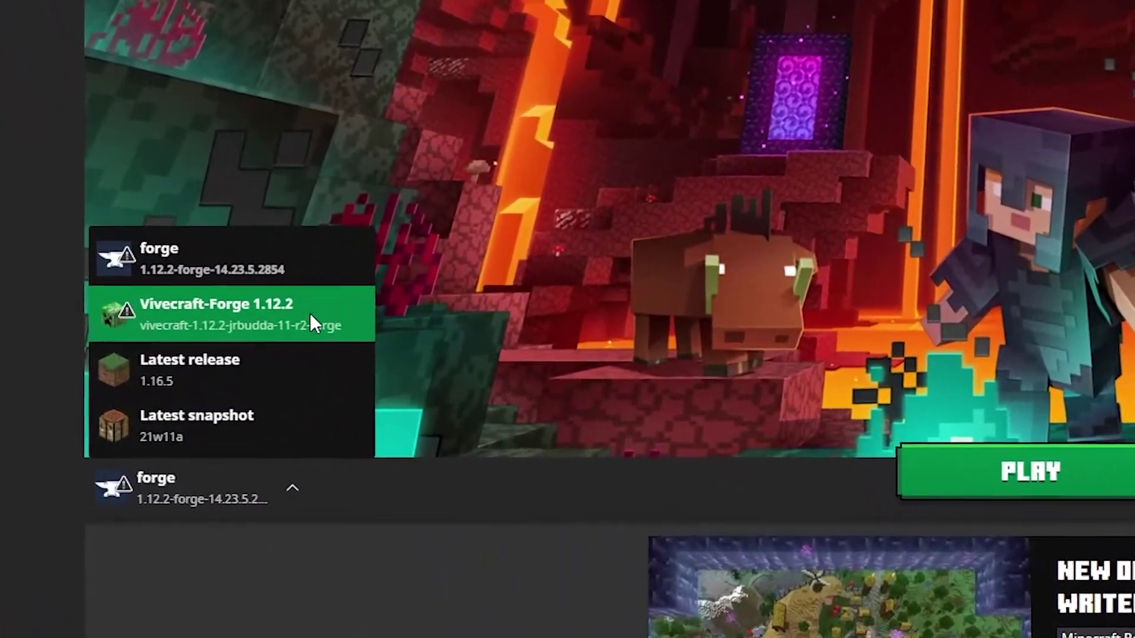
left_click(332, 293)
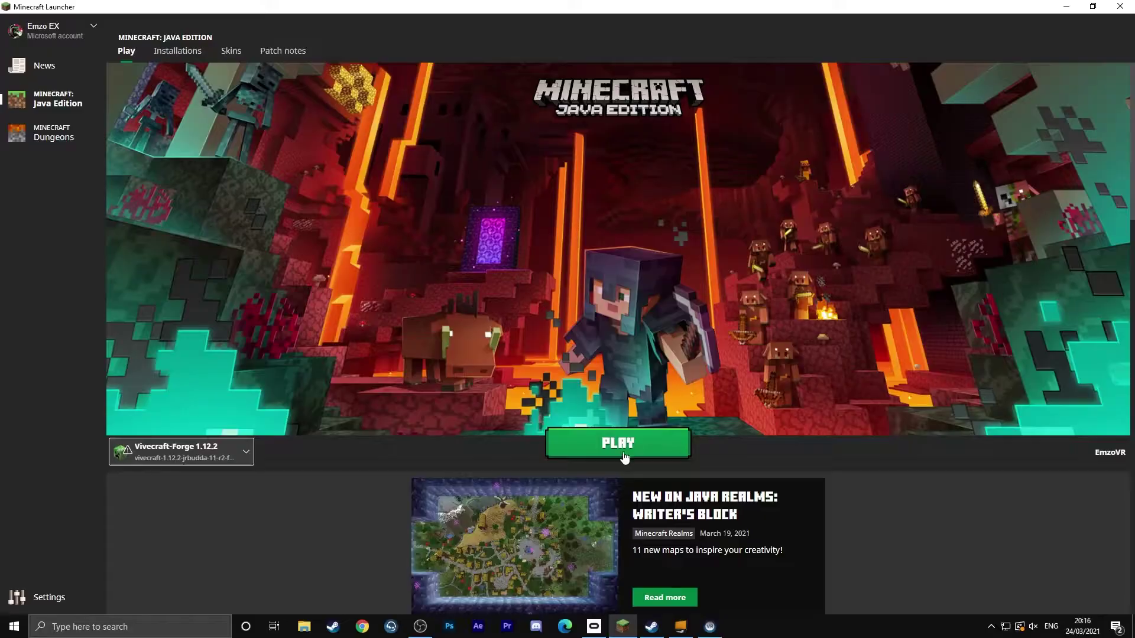
- Play the Vivecraft-Forge 1.12.2 installation, accepting the modded-installation risk warning permanently
left_click(580, 448)
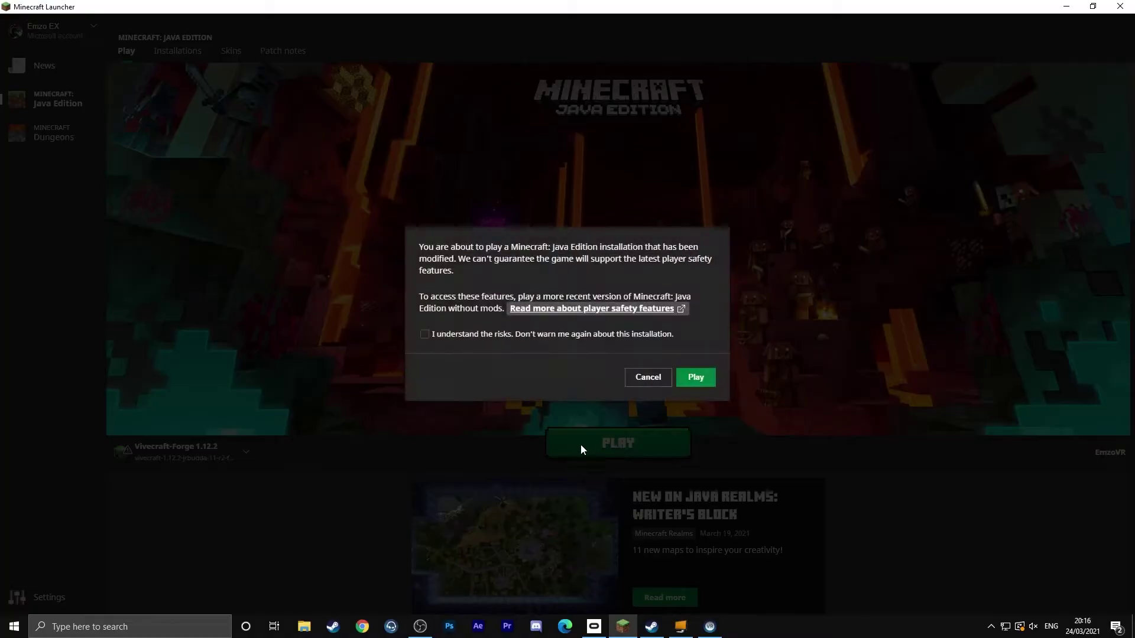
left_click(450, 335)
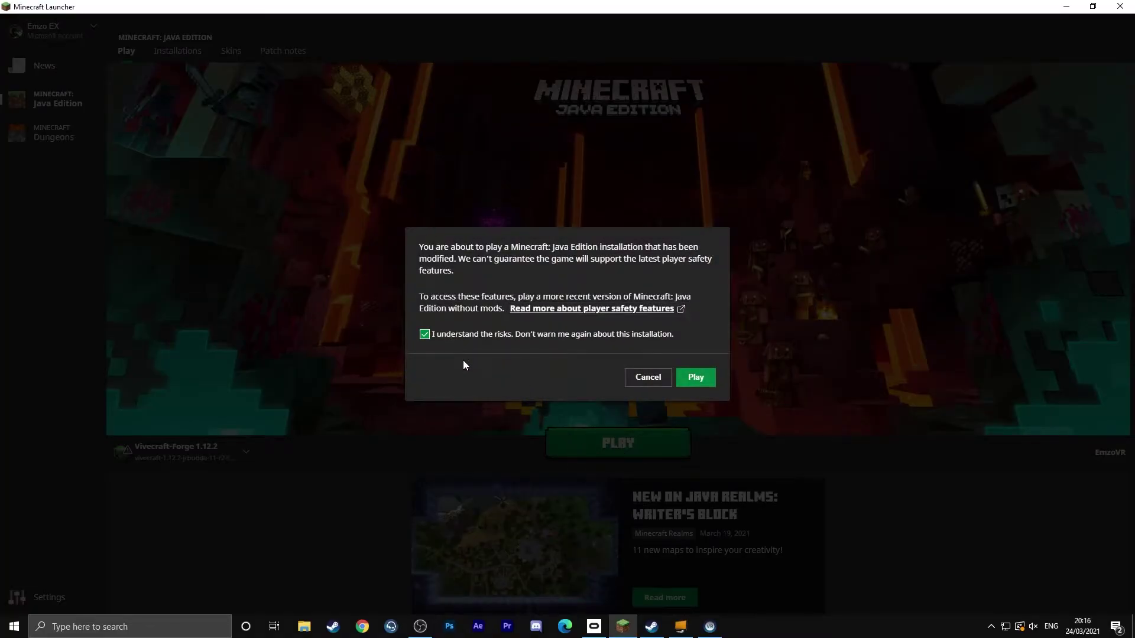
left_click(693, 382)
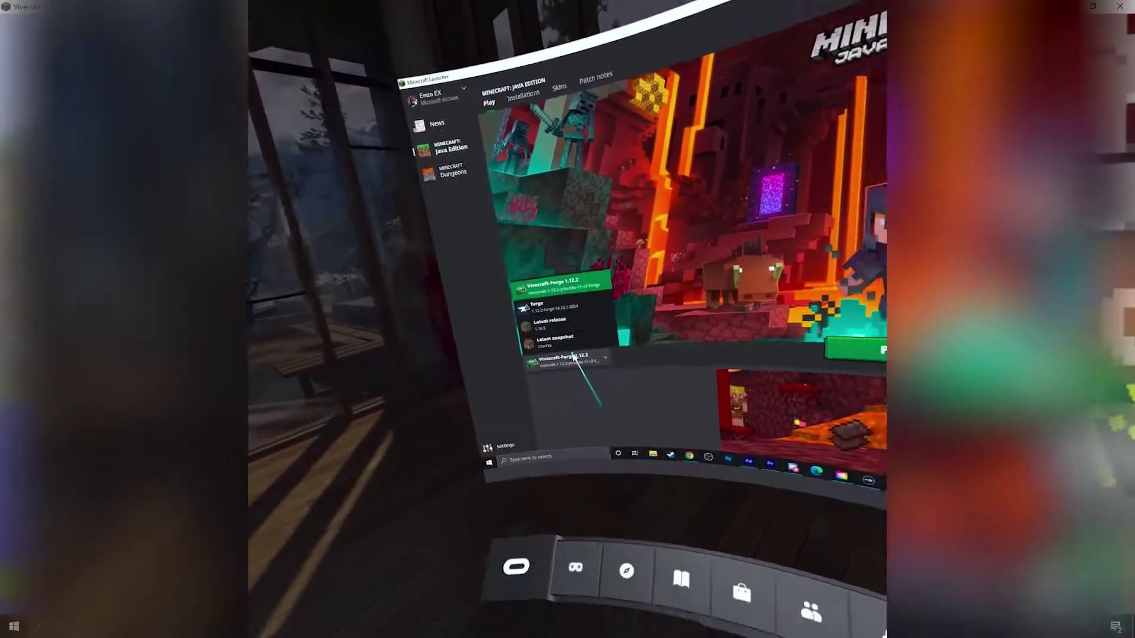
- Pick Vivecraft-Forge 1.12.2 from inside VR and close the Minecraft launcher window
left_click(574, 358)
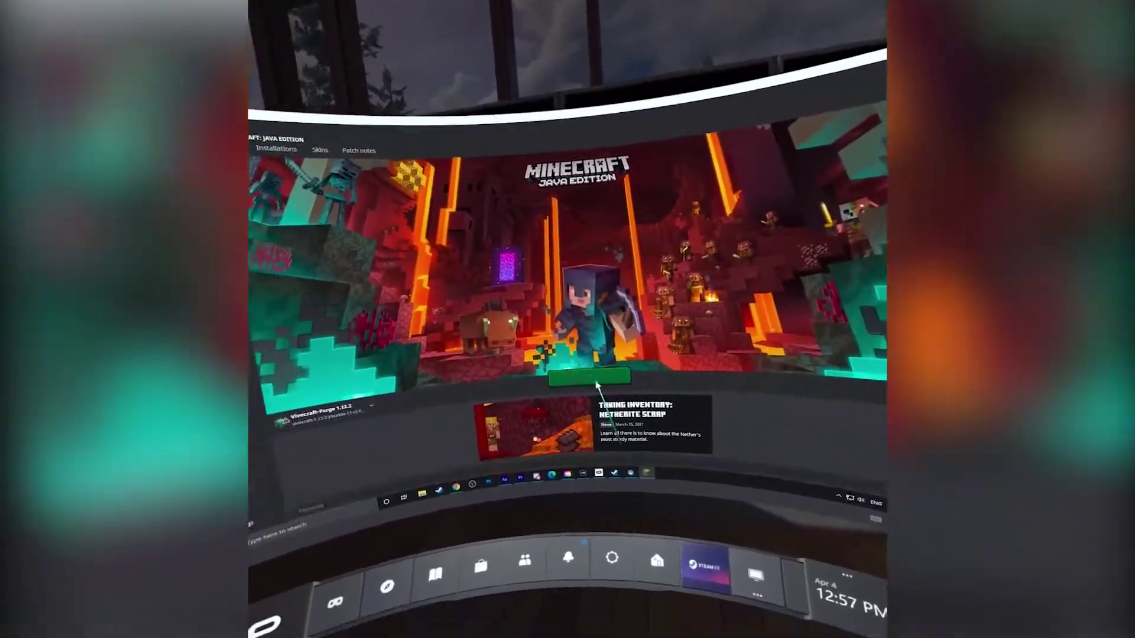
left_click(591, 379)
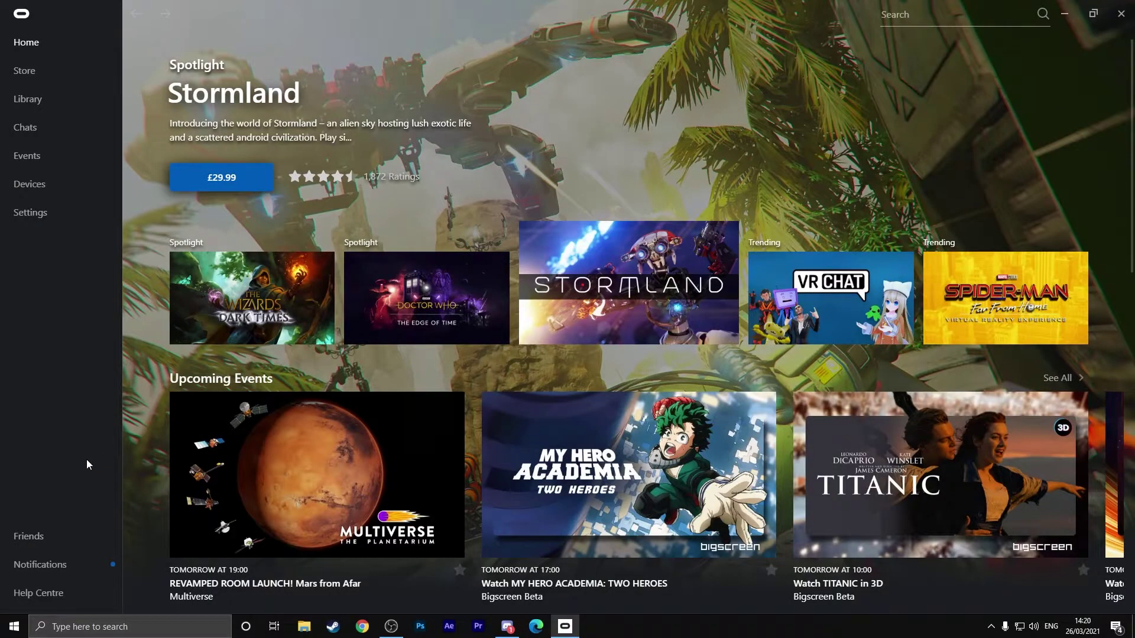
- Search the Oculus store for Minecraft and open its store listing
left_click(905, 21)
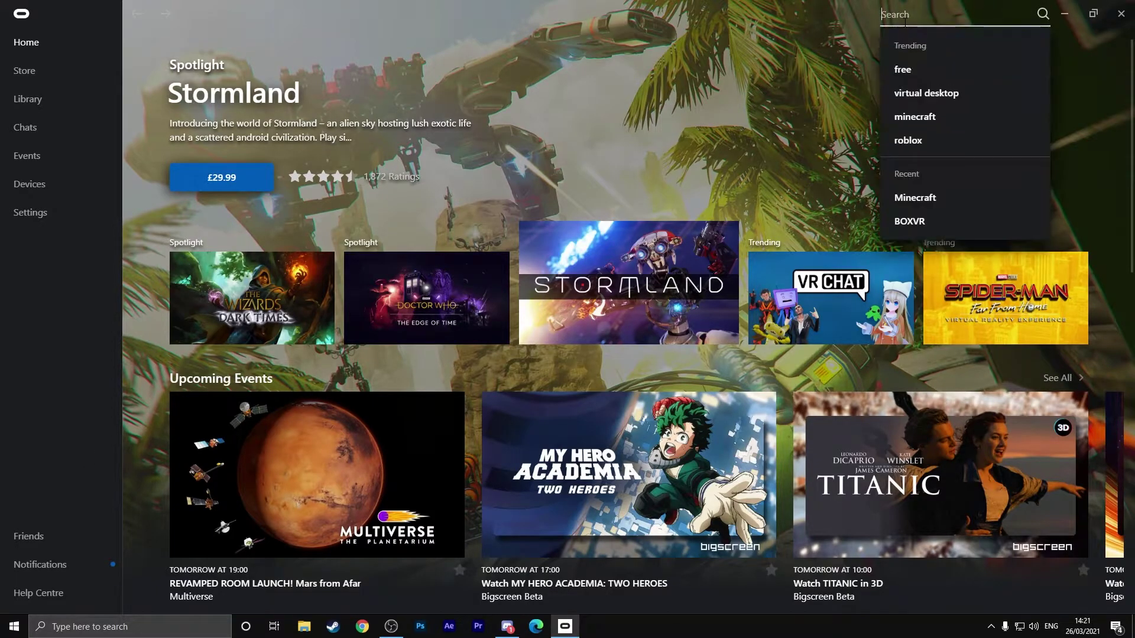
type("min")
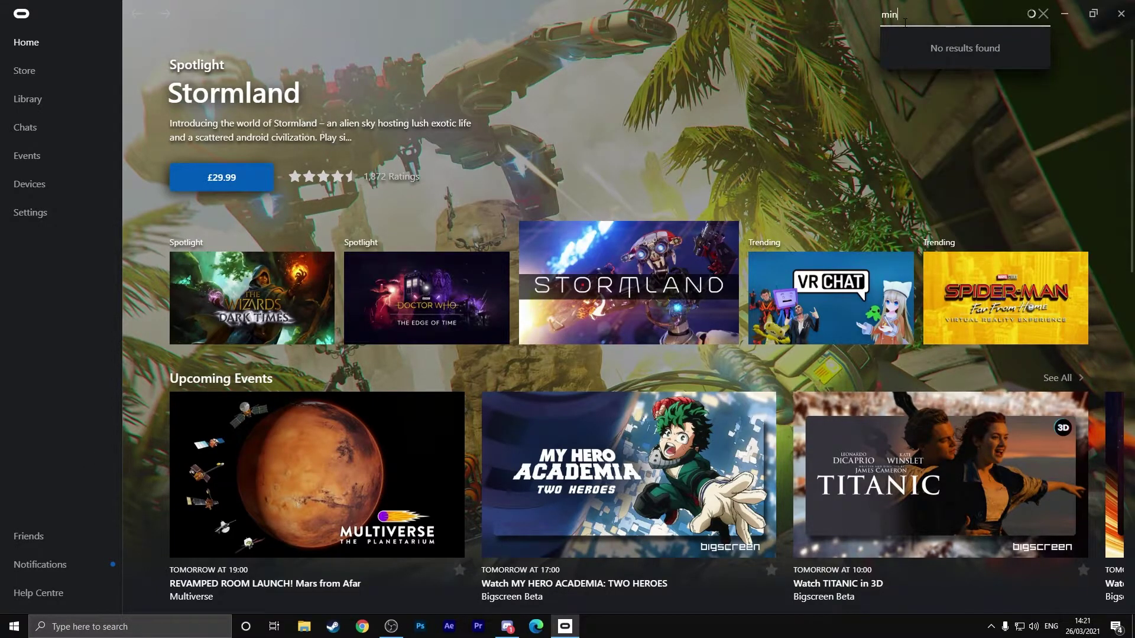
left_click(938, 52)
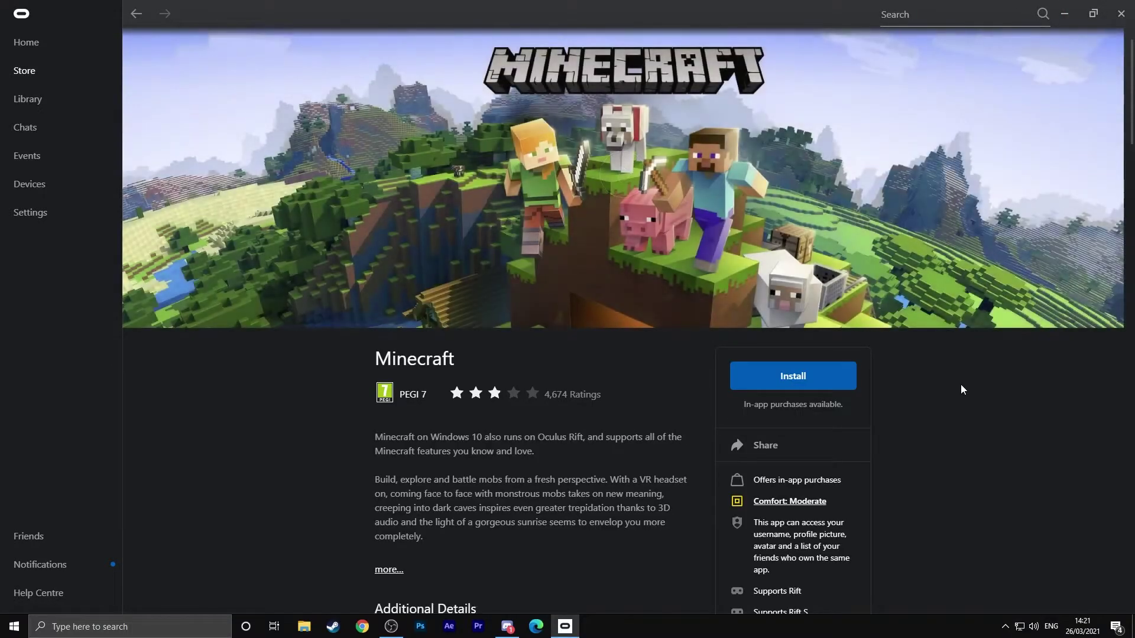
mouse_move(603, 176)
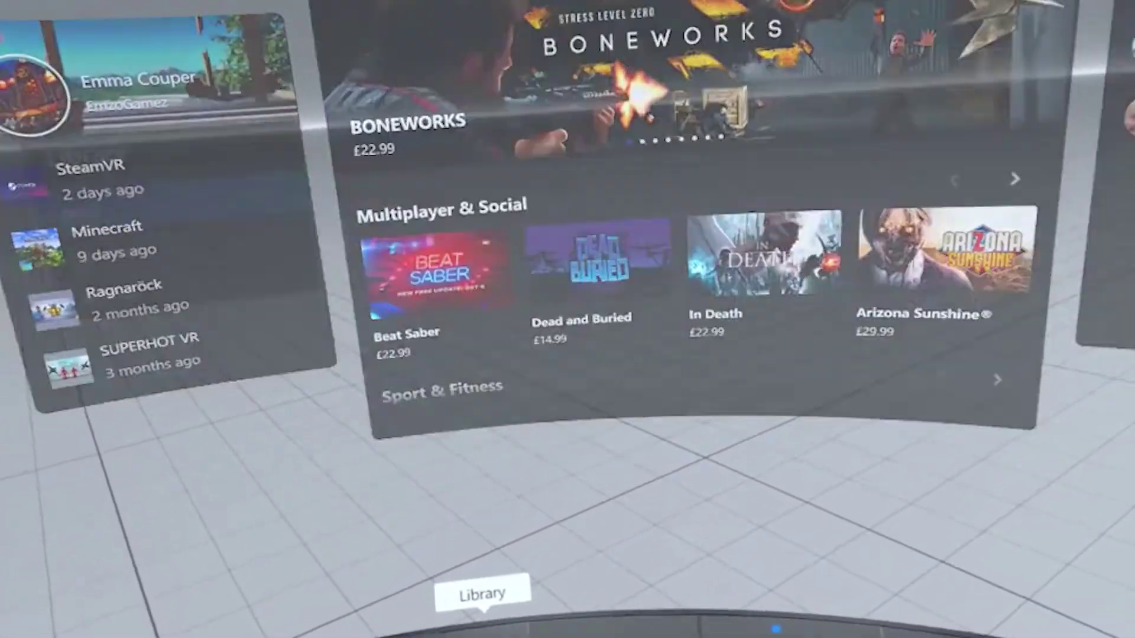
- Open the Oculus Library of installed apps
left_click(483, 624)
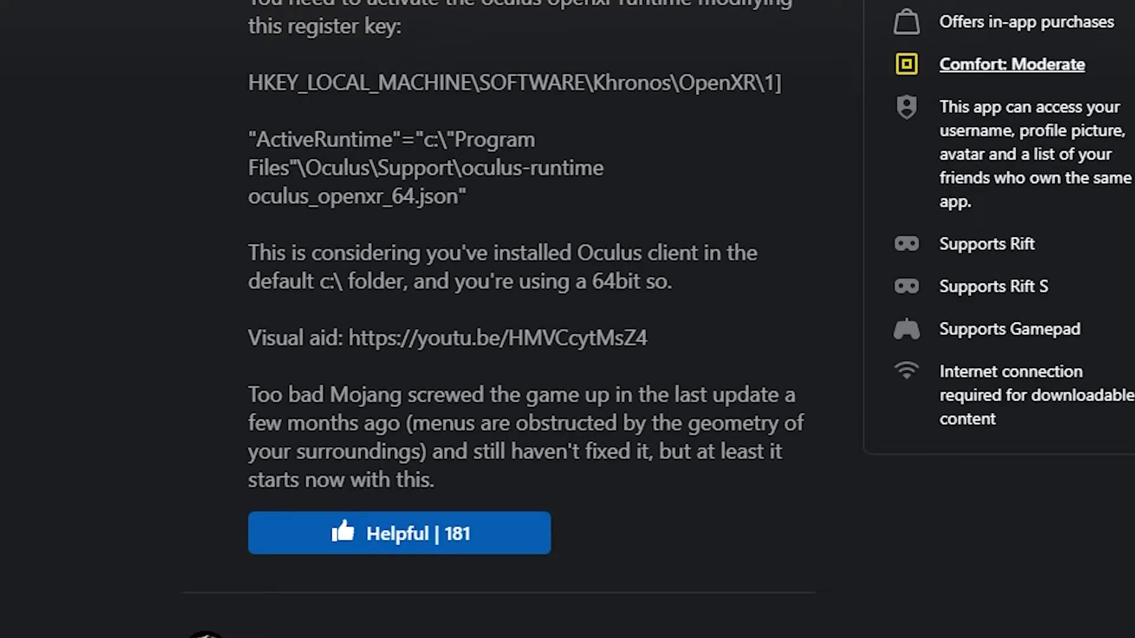
scroll(532, 319, "down", 5)
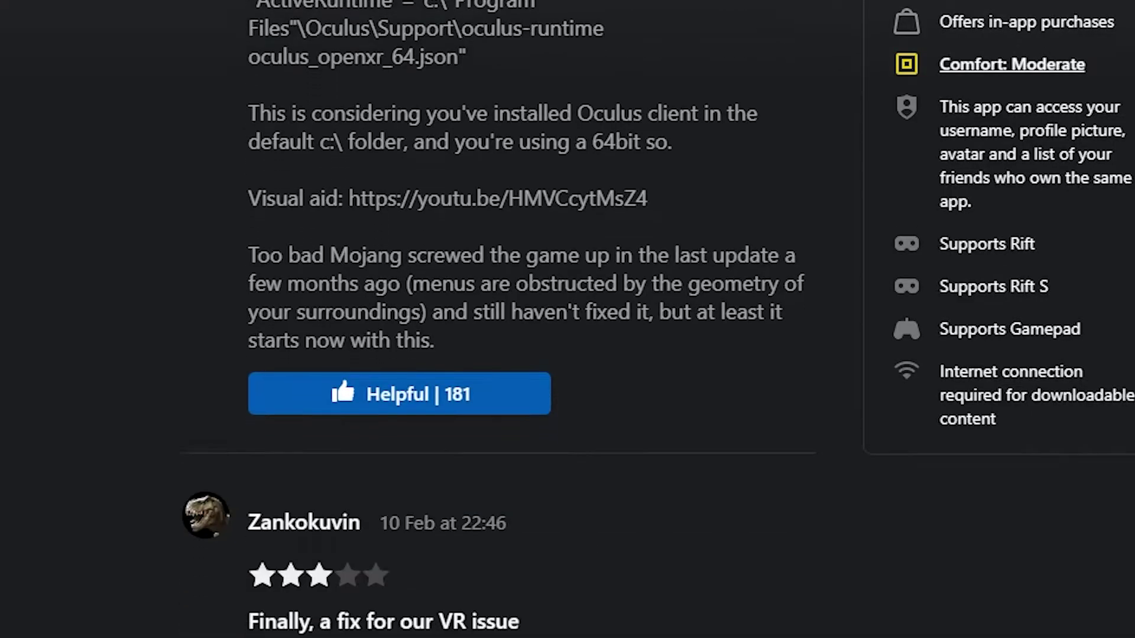
scroll(532, 319, "down", 5)
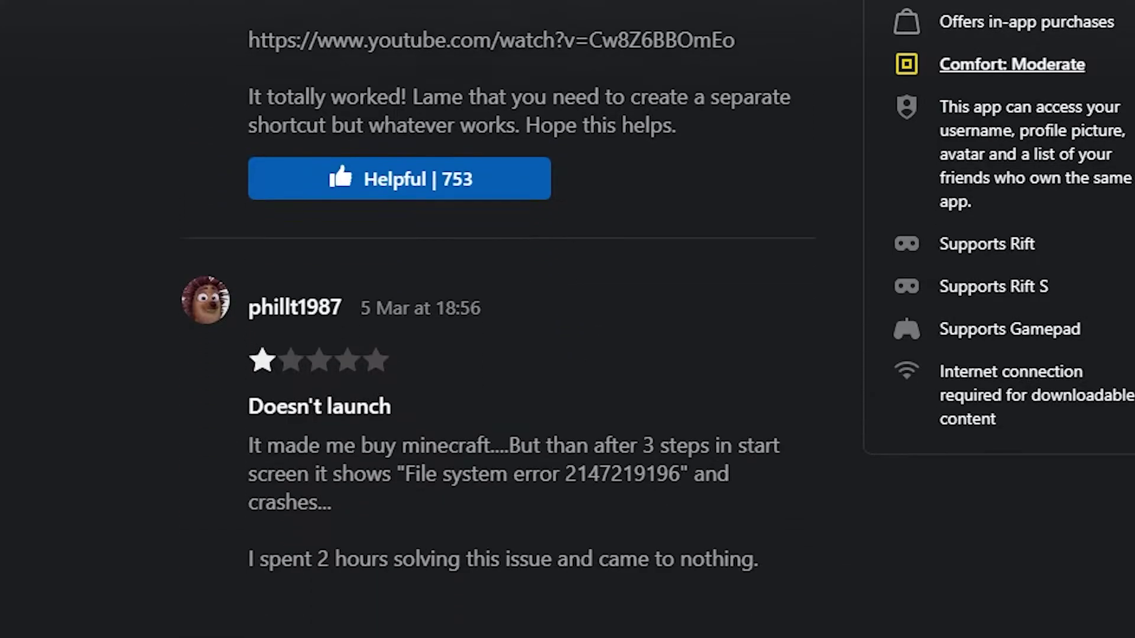
scroll(532, 319, "down", 9)
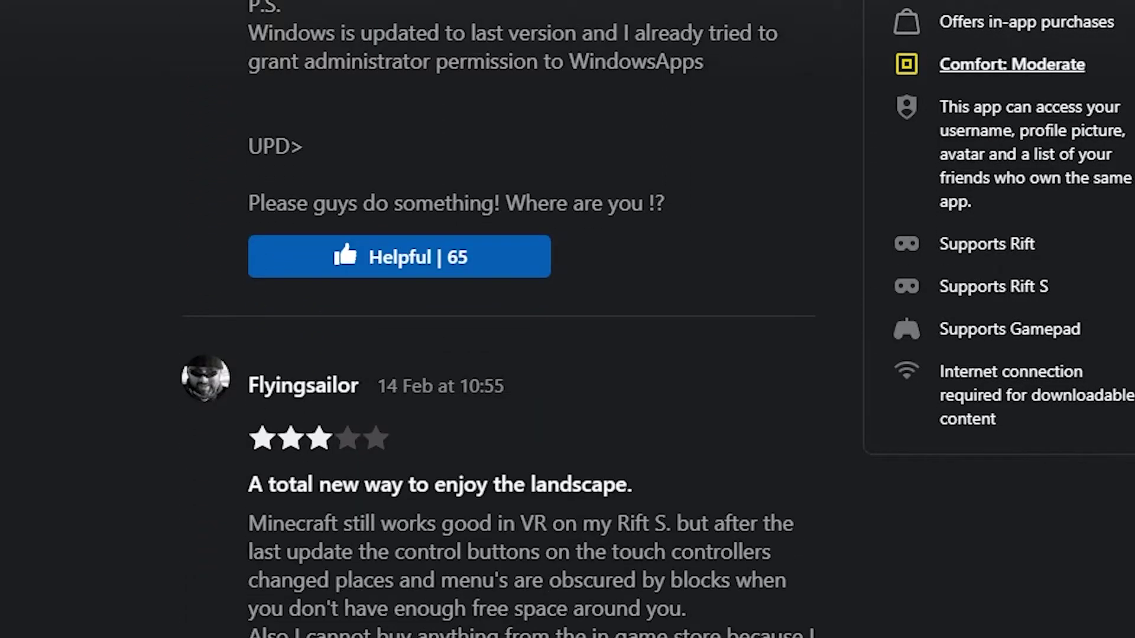
scroll(532, 319, "down", 8)
scroll(532, 319, "down", 2)
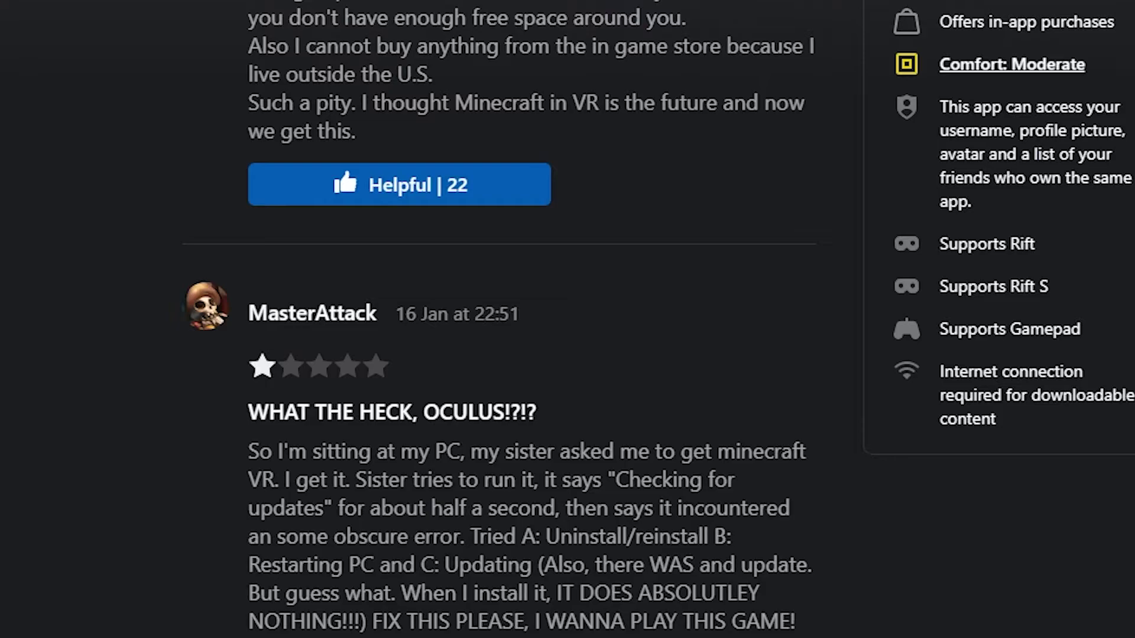